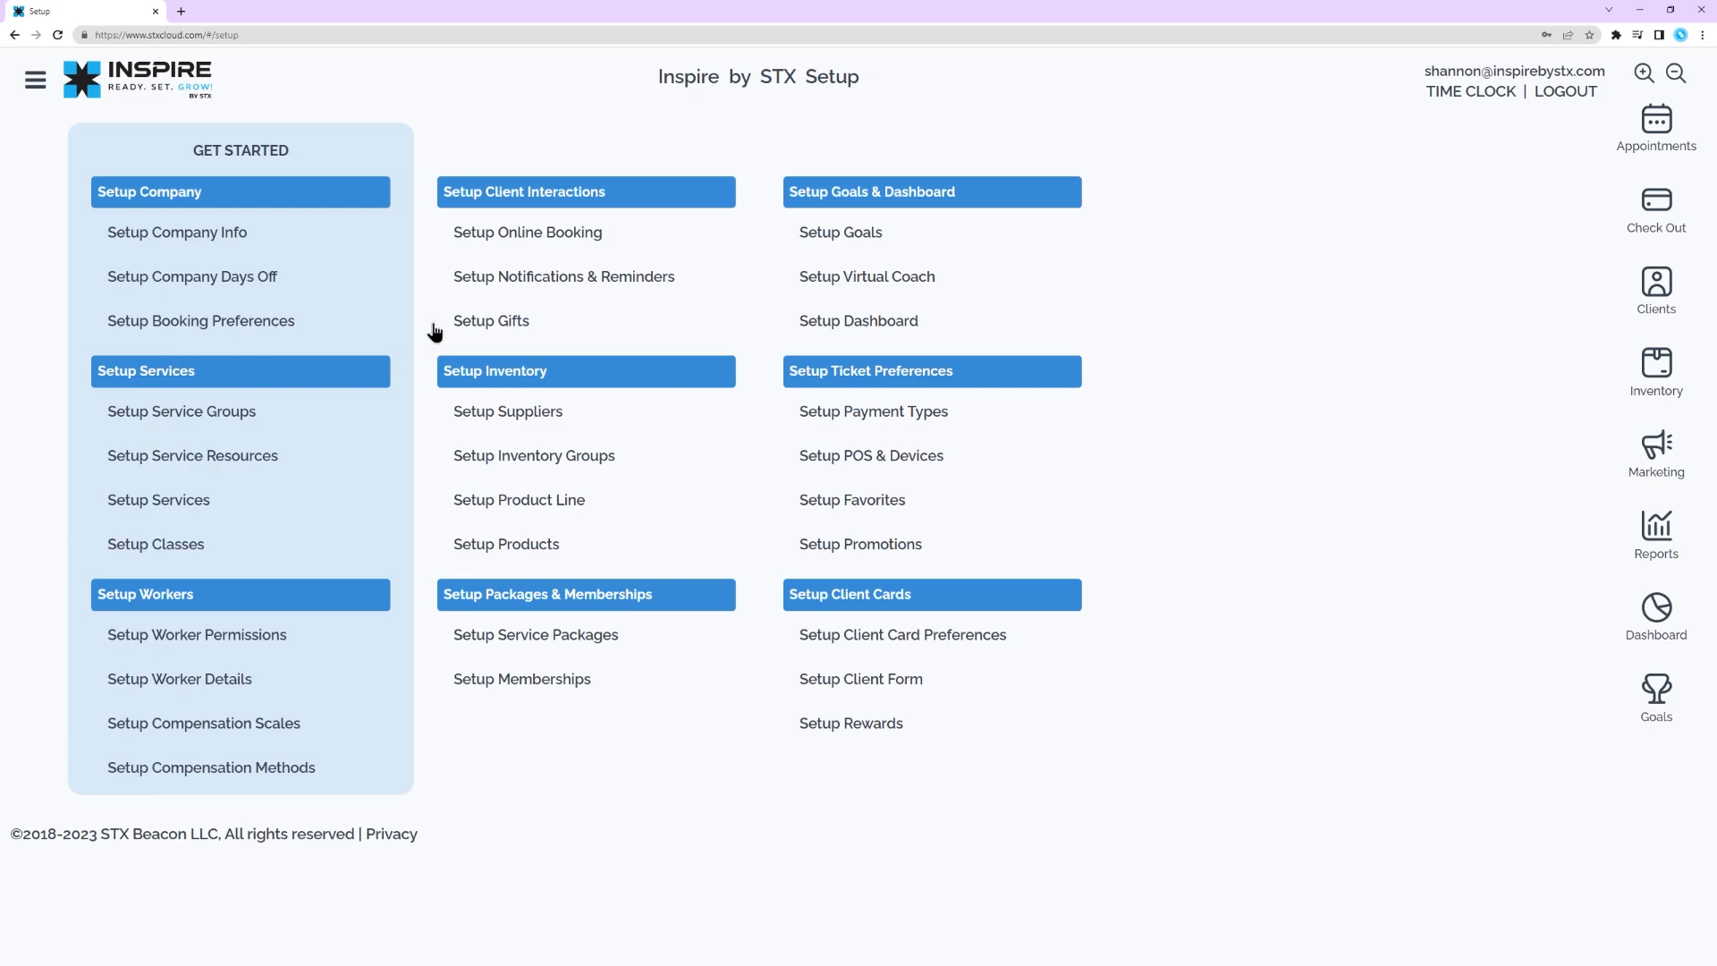
# Open the notifications and reminders setup and review the settings for appointment notifications sent at time of booking
pyautogui.click(649, 283)
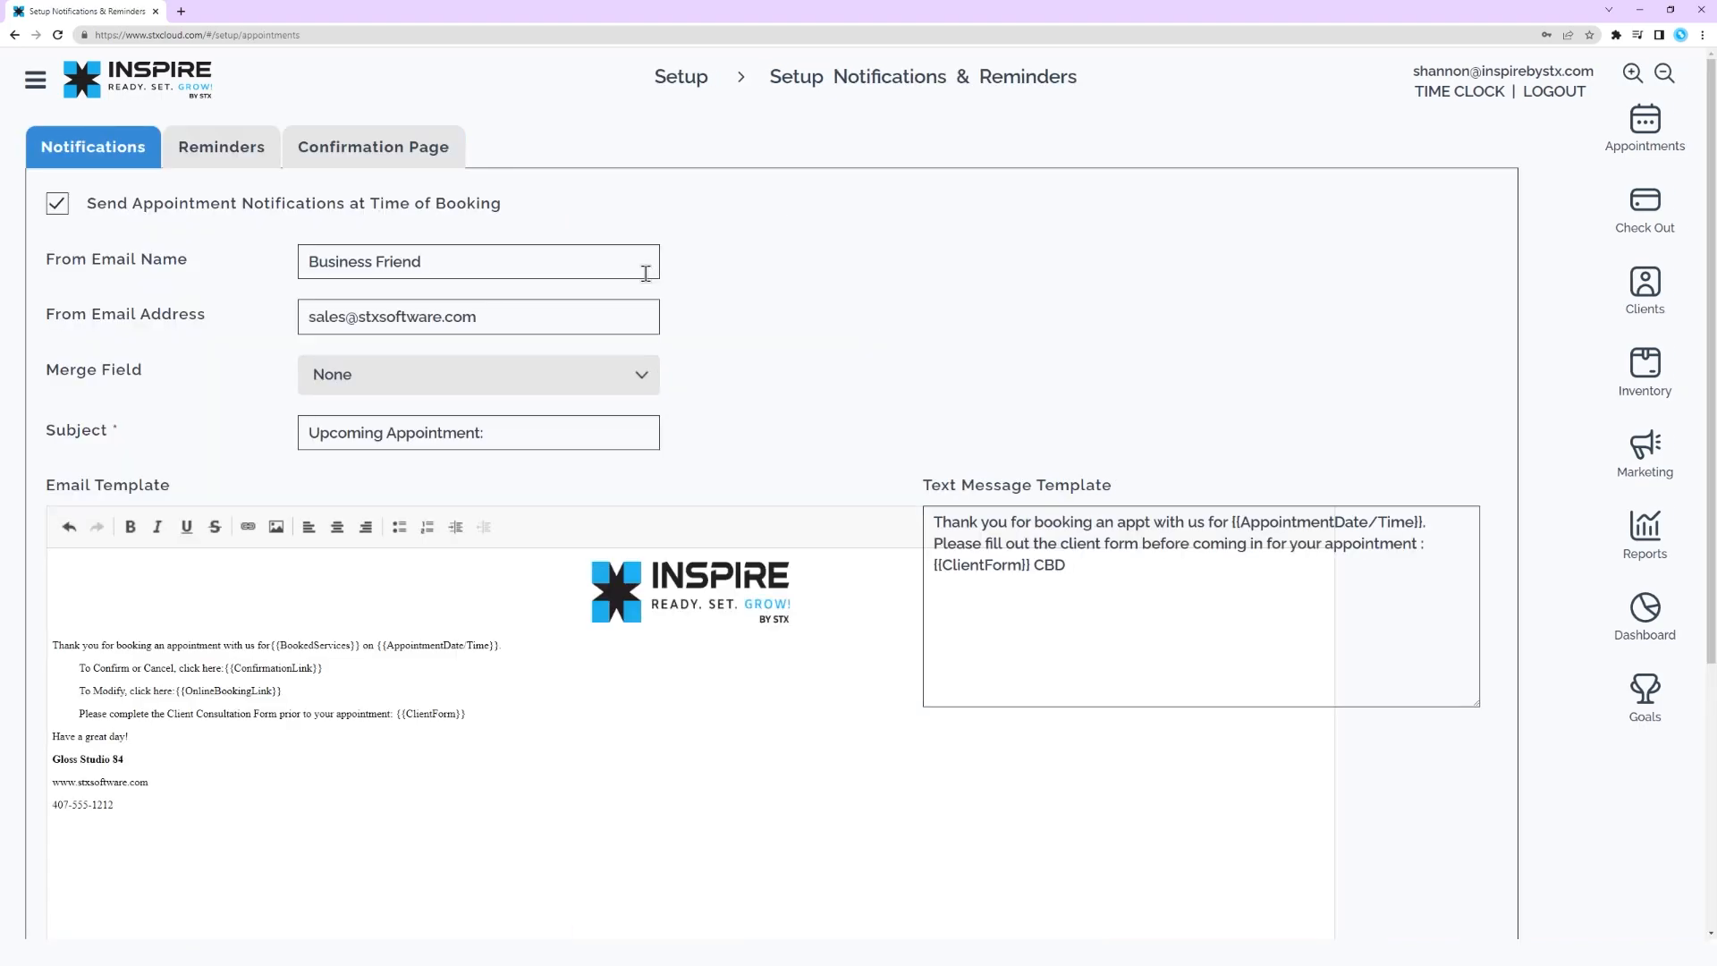
pyautogui.scroll(-1, 895, 326)
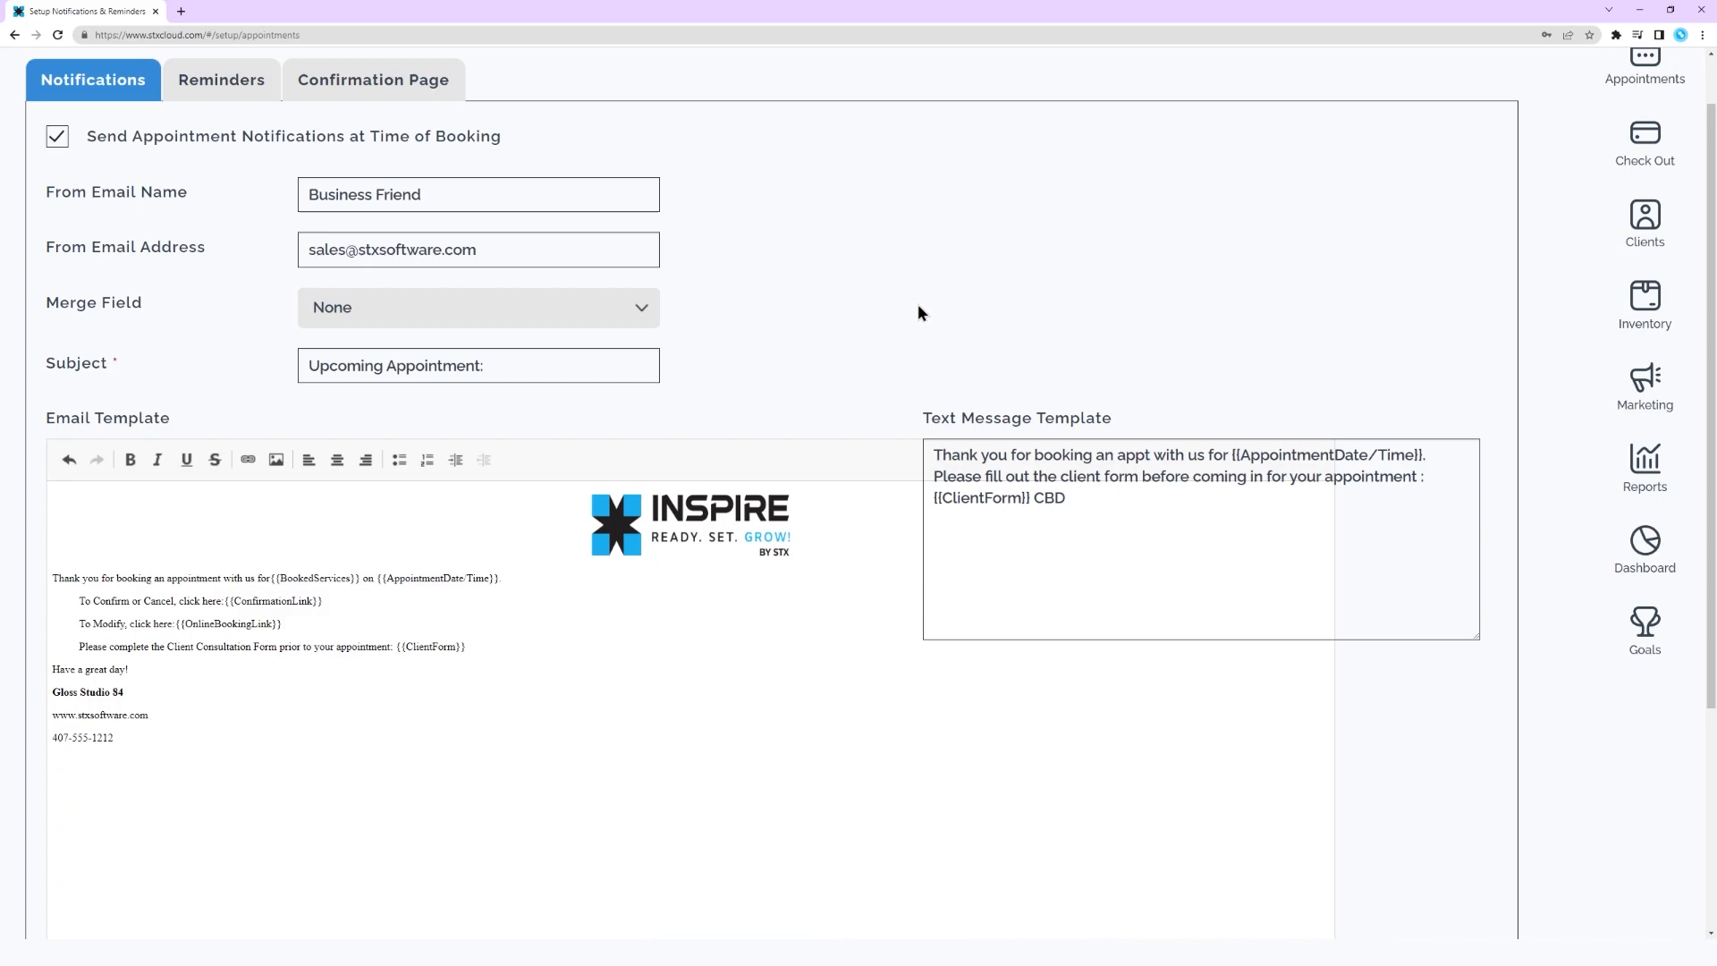
pyautogui.scroll(1, 919, 306)
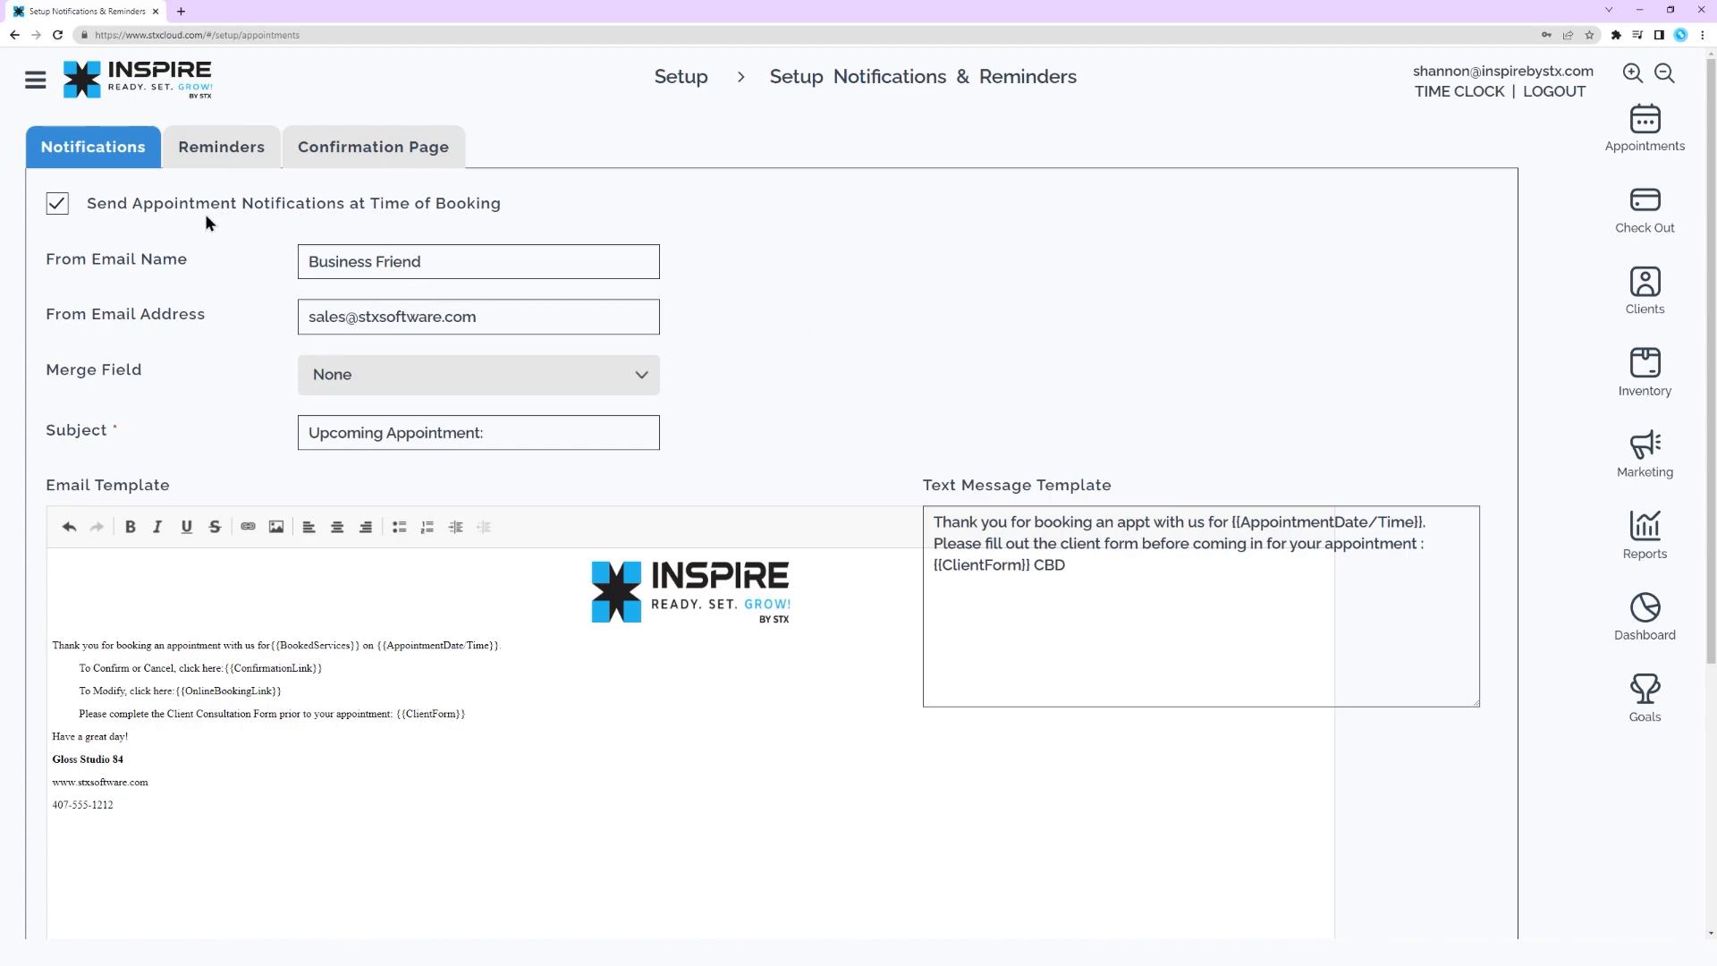
pyautogui.click(62, 210)
# Choose Client First Name as the booking notification's merge field and highlight its {{ClientFirstName}} tag
pyautogui.click(591, 372)
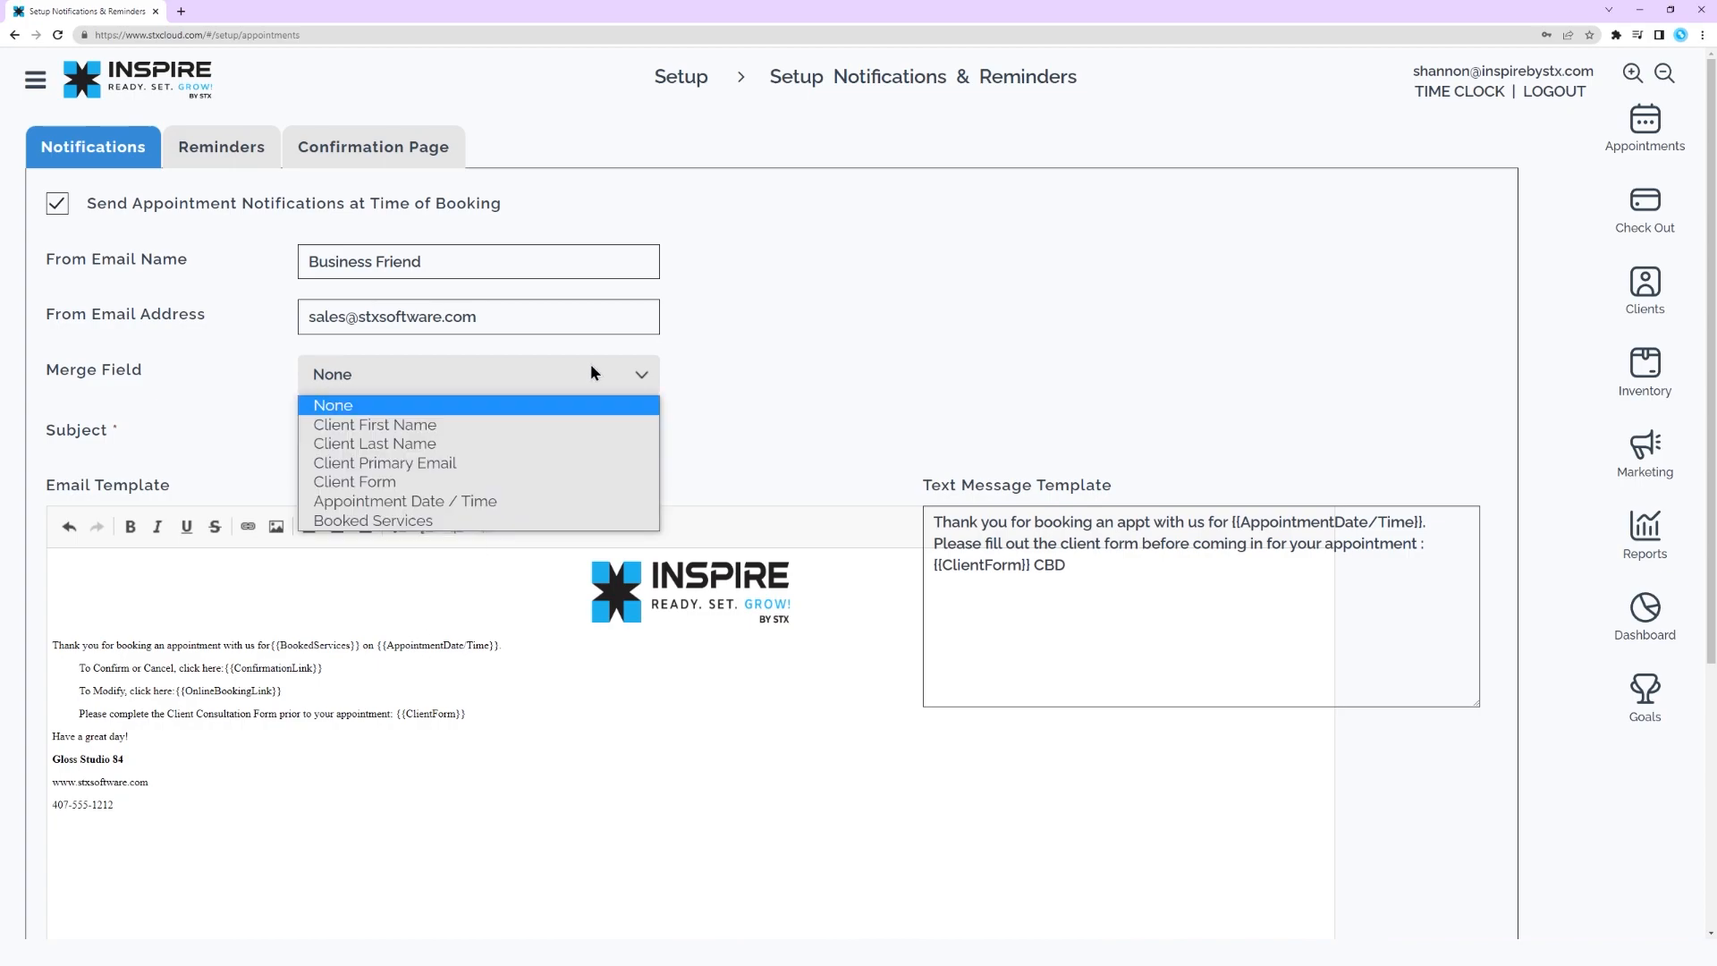
pyautogui.click(571, 433)
pyautogui.moveTo(667, 374); pyautogui.dragTo(821, 376)
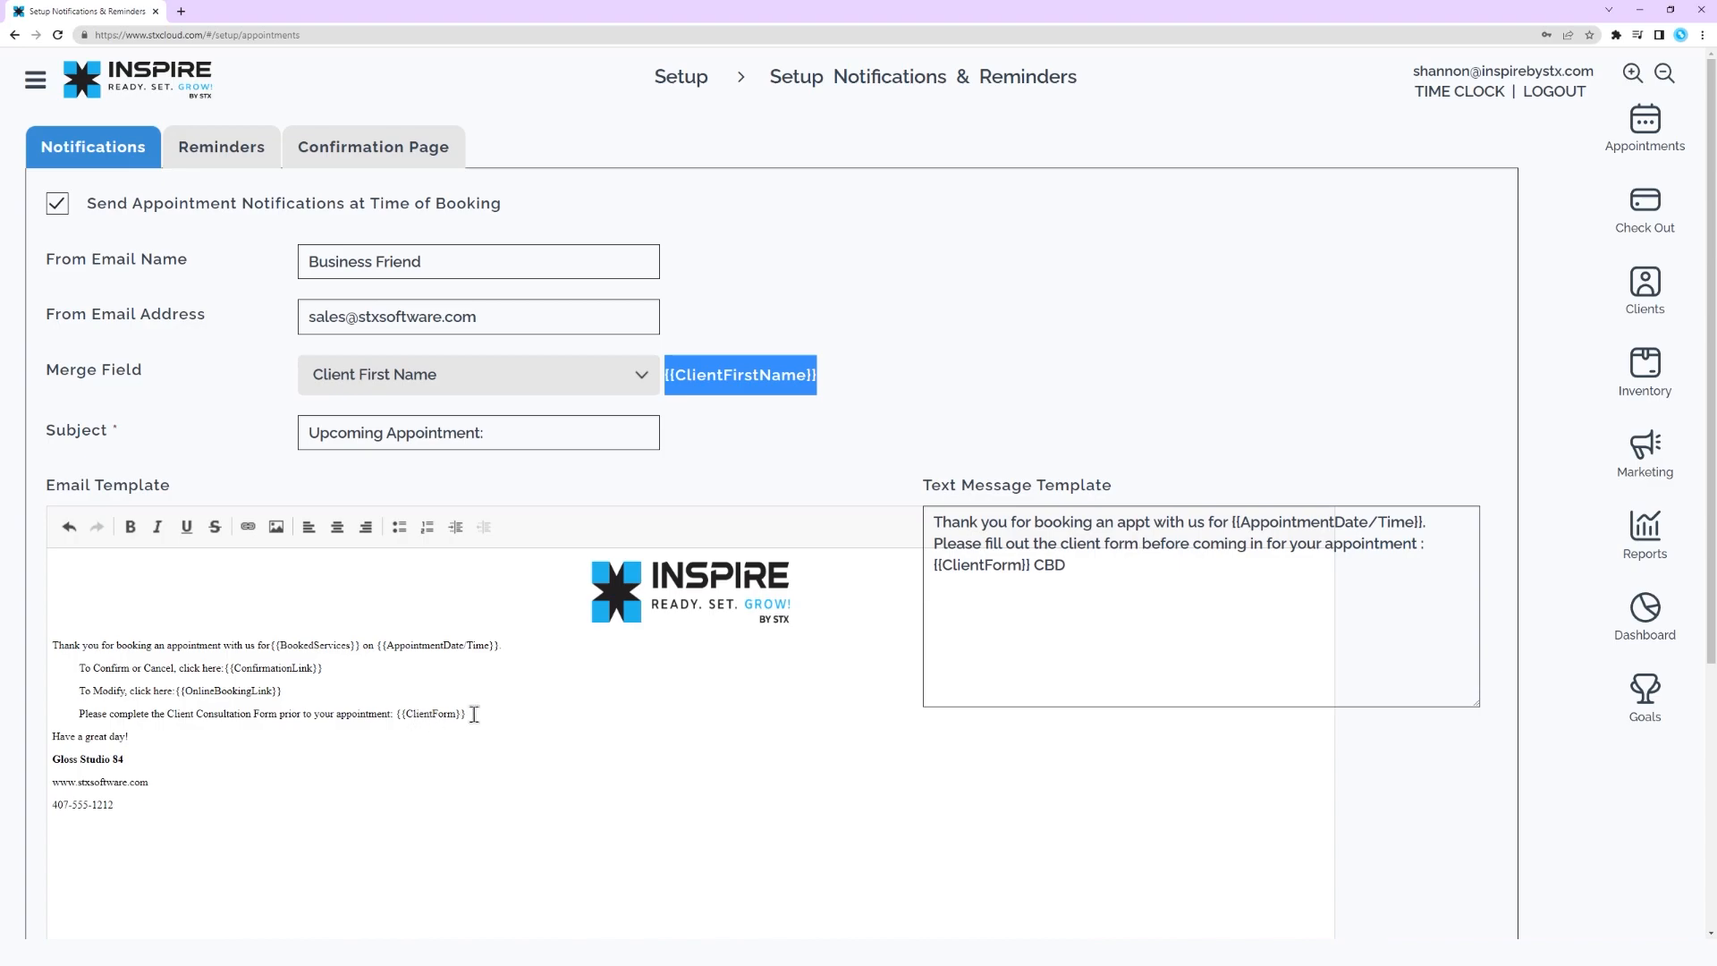
pyautogui.click(737, 456)
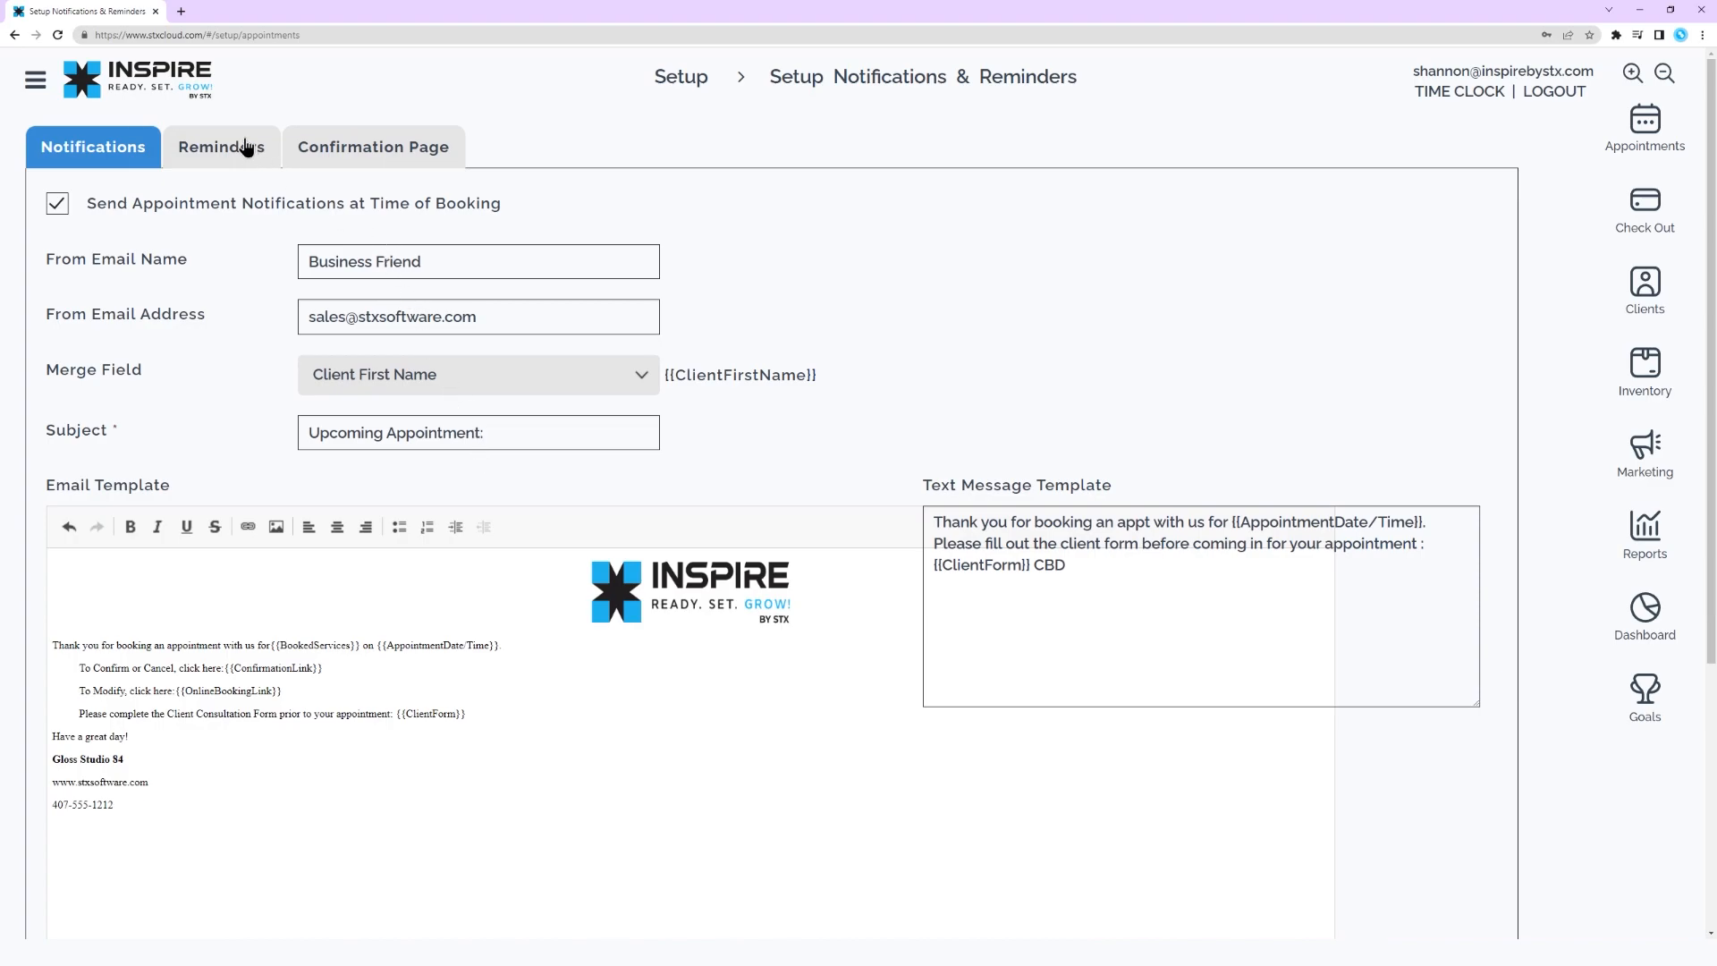
# Open the appointment reminder settings and examine the timing unit, send time, sender name and email template
pyautogui.click(245, 148)
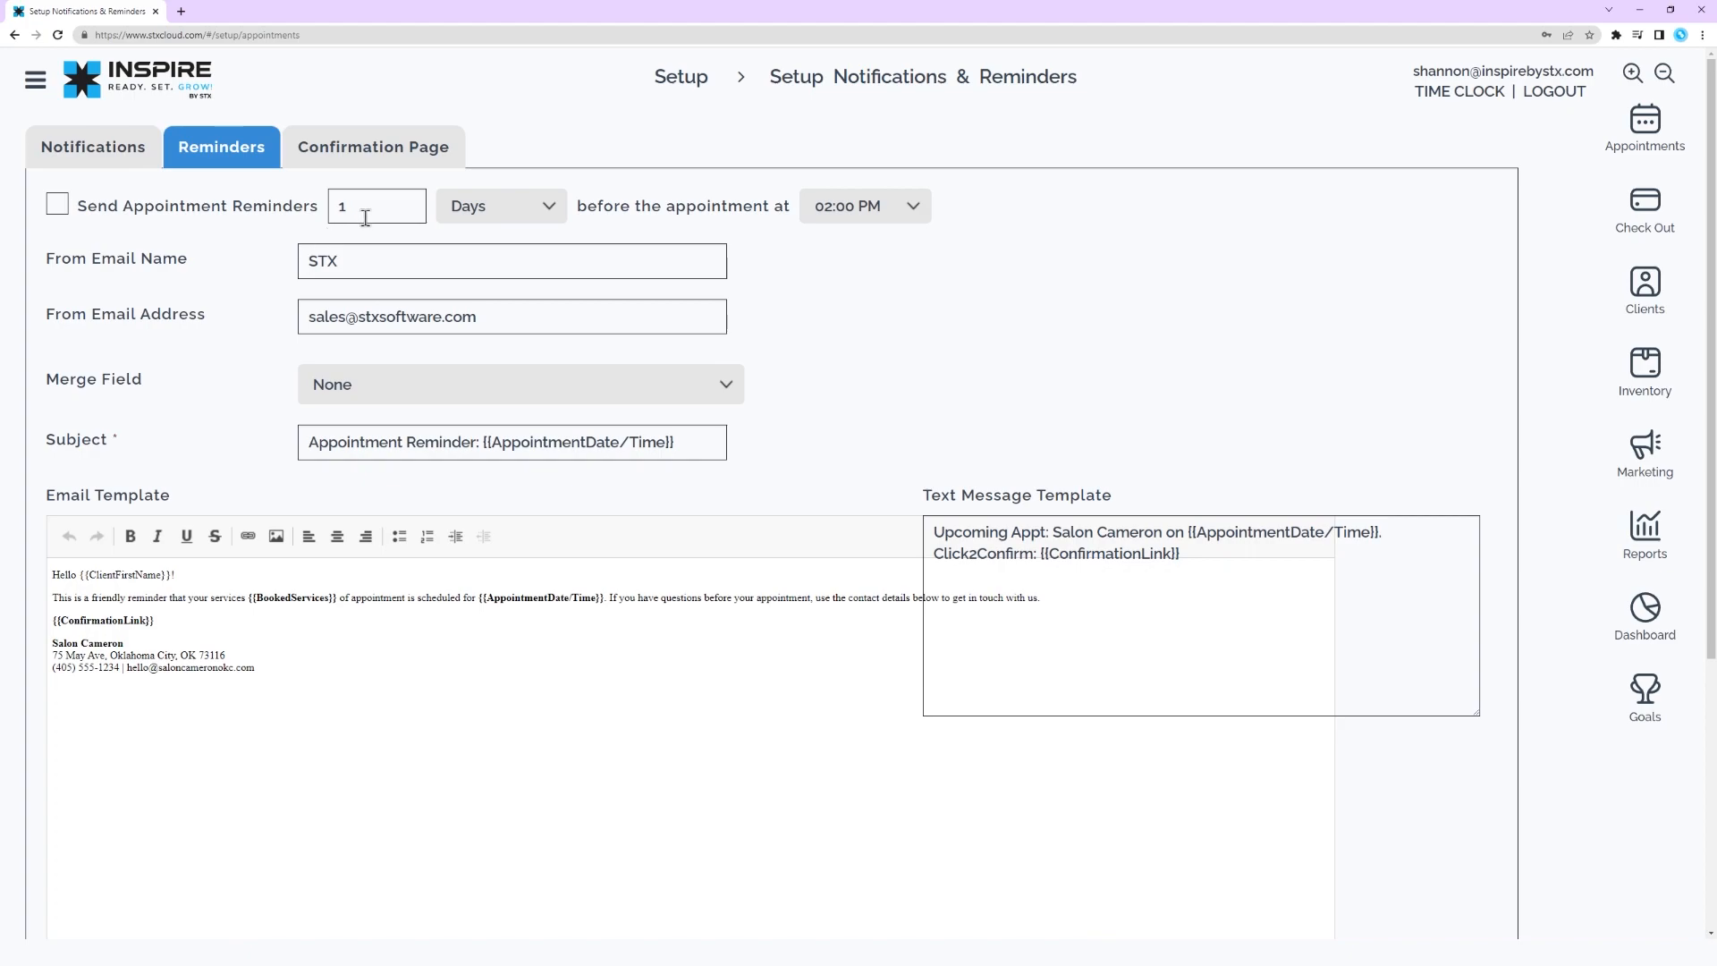
pyautogui.click(525, 223)
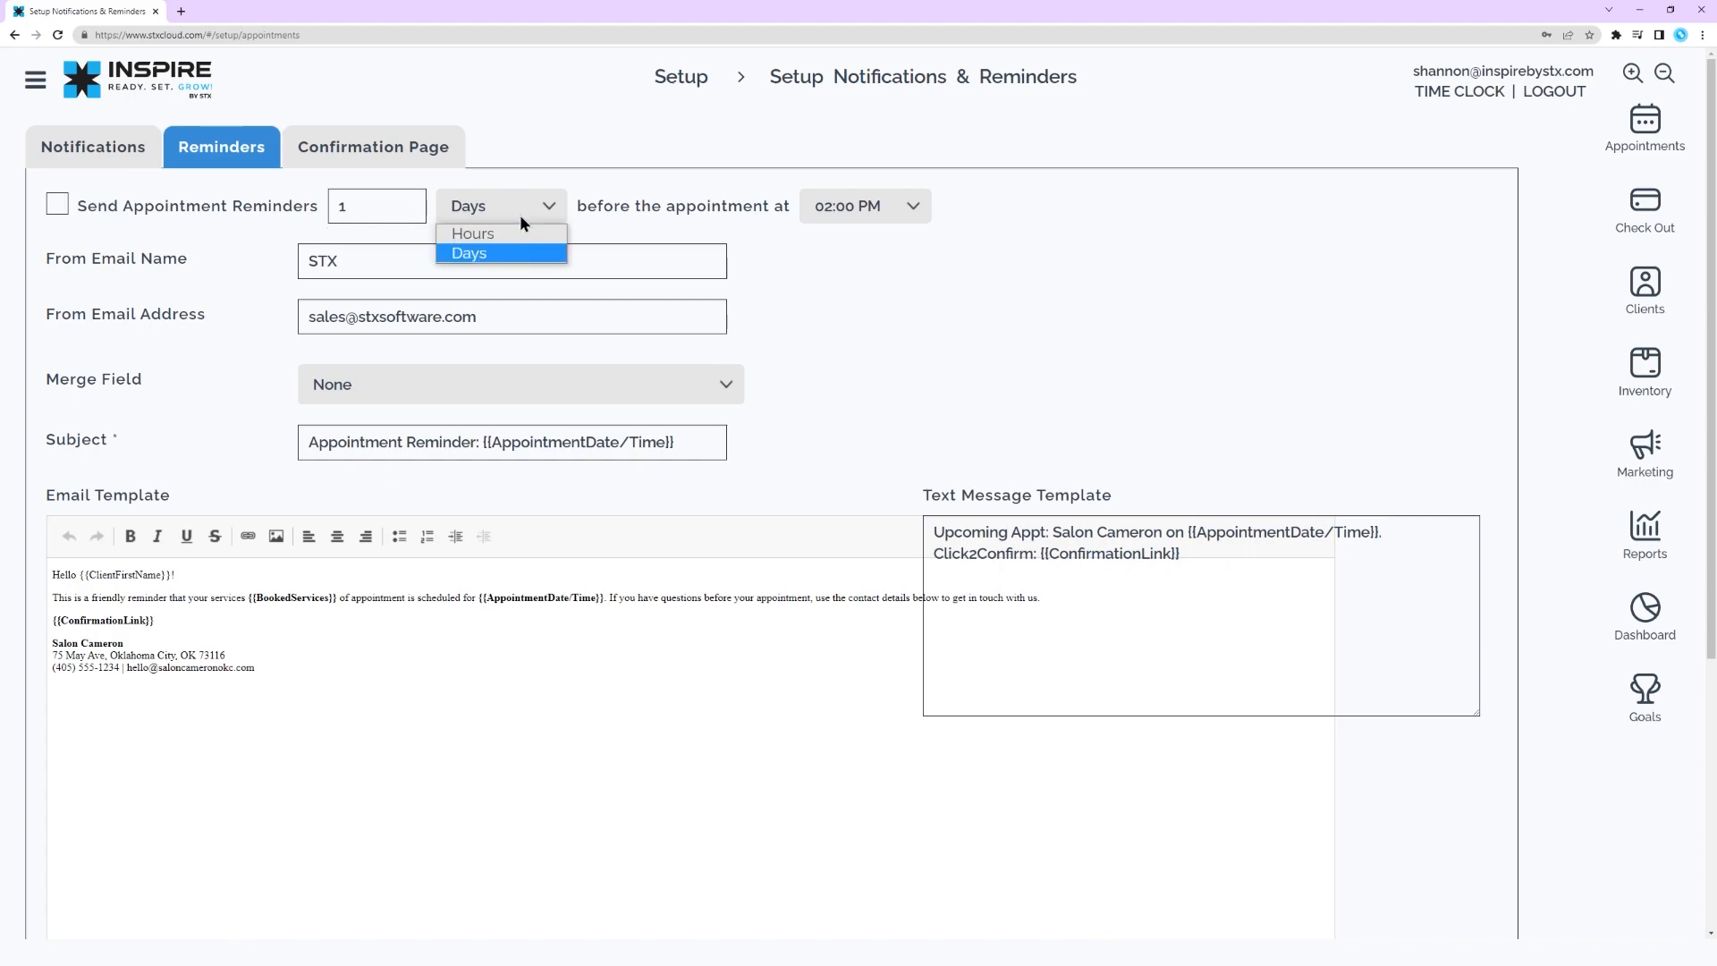
pyautogui.click(521, 218)
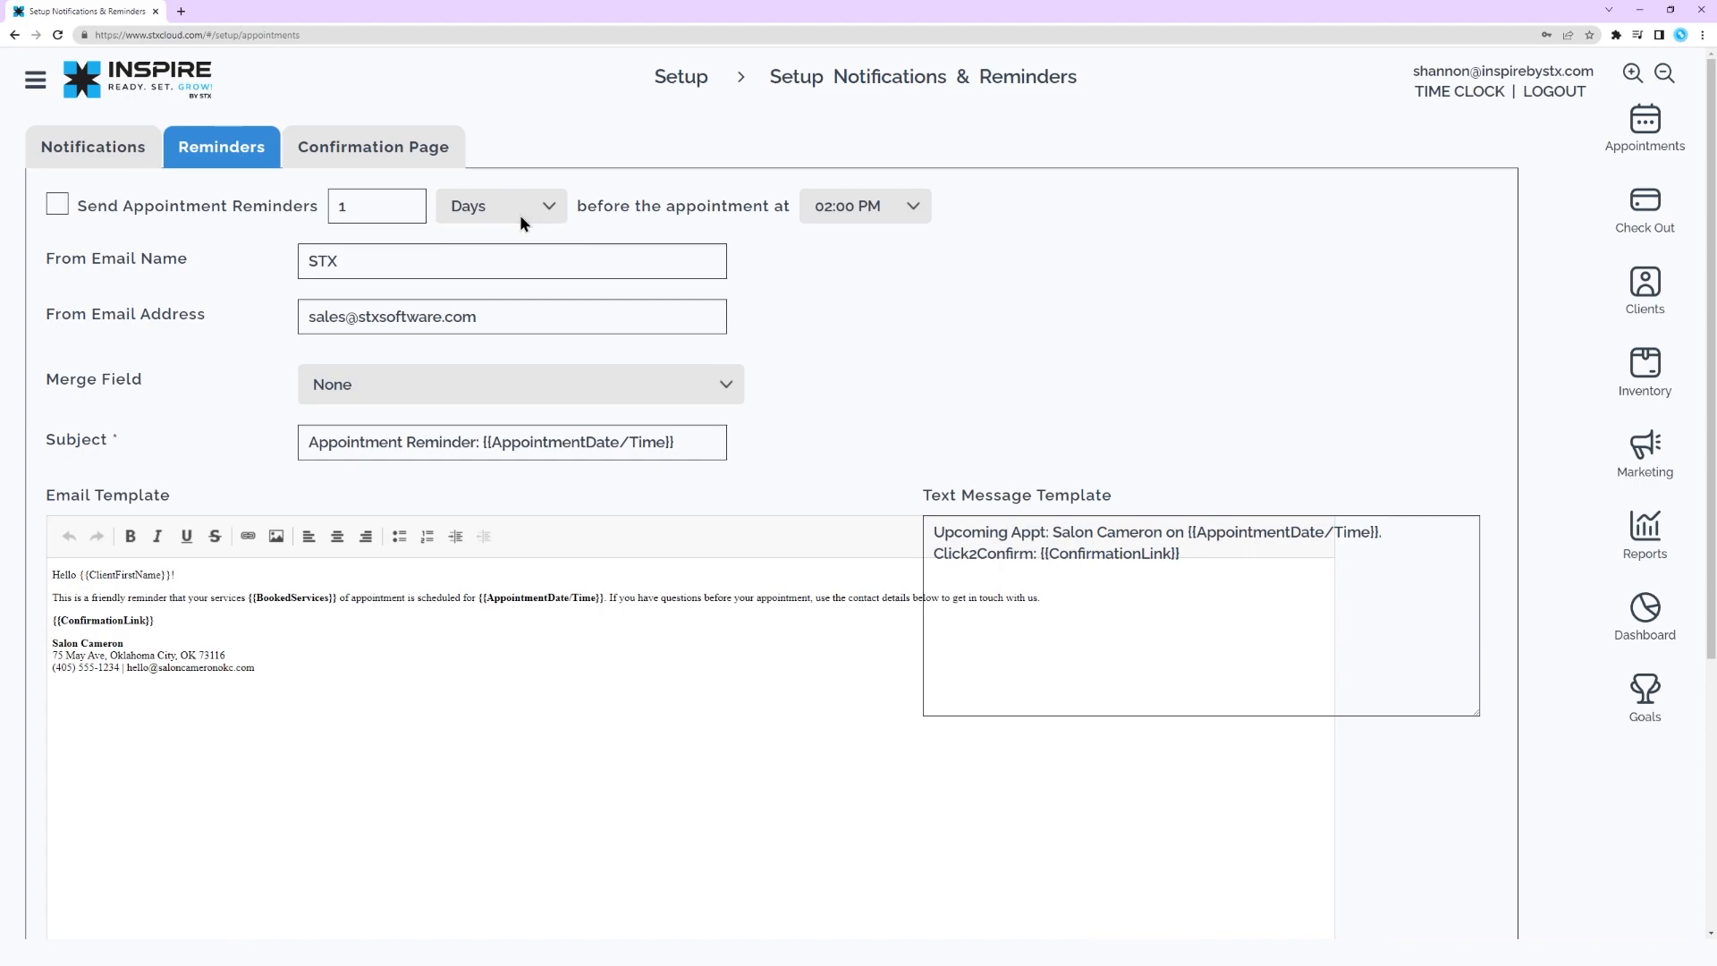
pyautogui.click(831, 215)
pyautogui.click(832, 215)
pyautogui.click(832, 215)
pyautogui.click(832, 215)
pyautogui.click(372, 267)
pyautogui.click(420, 580)
pyautogui.click(753, 670)
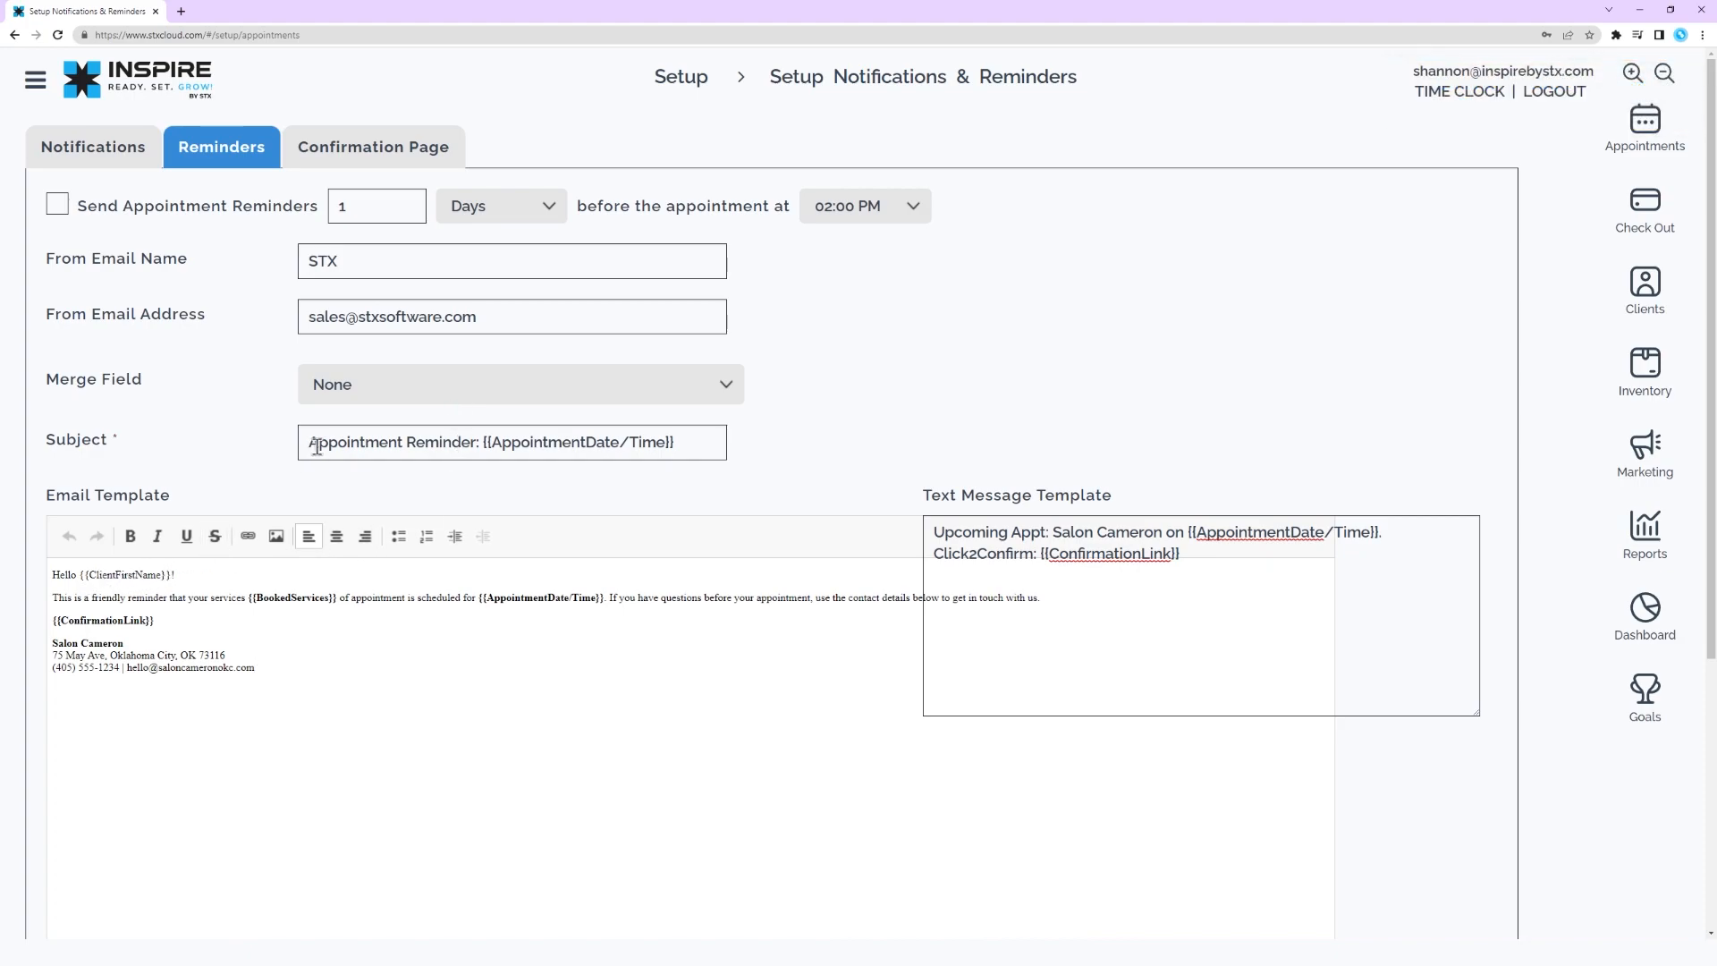
# Choose Client First Name as the appointment reminder's merge field and highlight its {{ClientFirstName}} tag
pyautogui.click(346, 395)
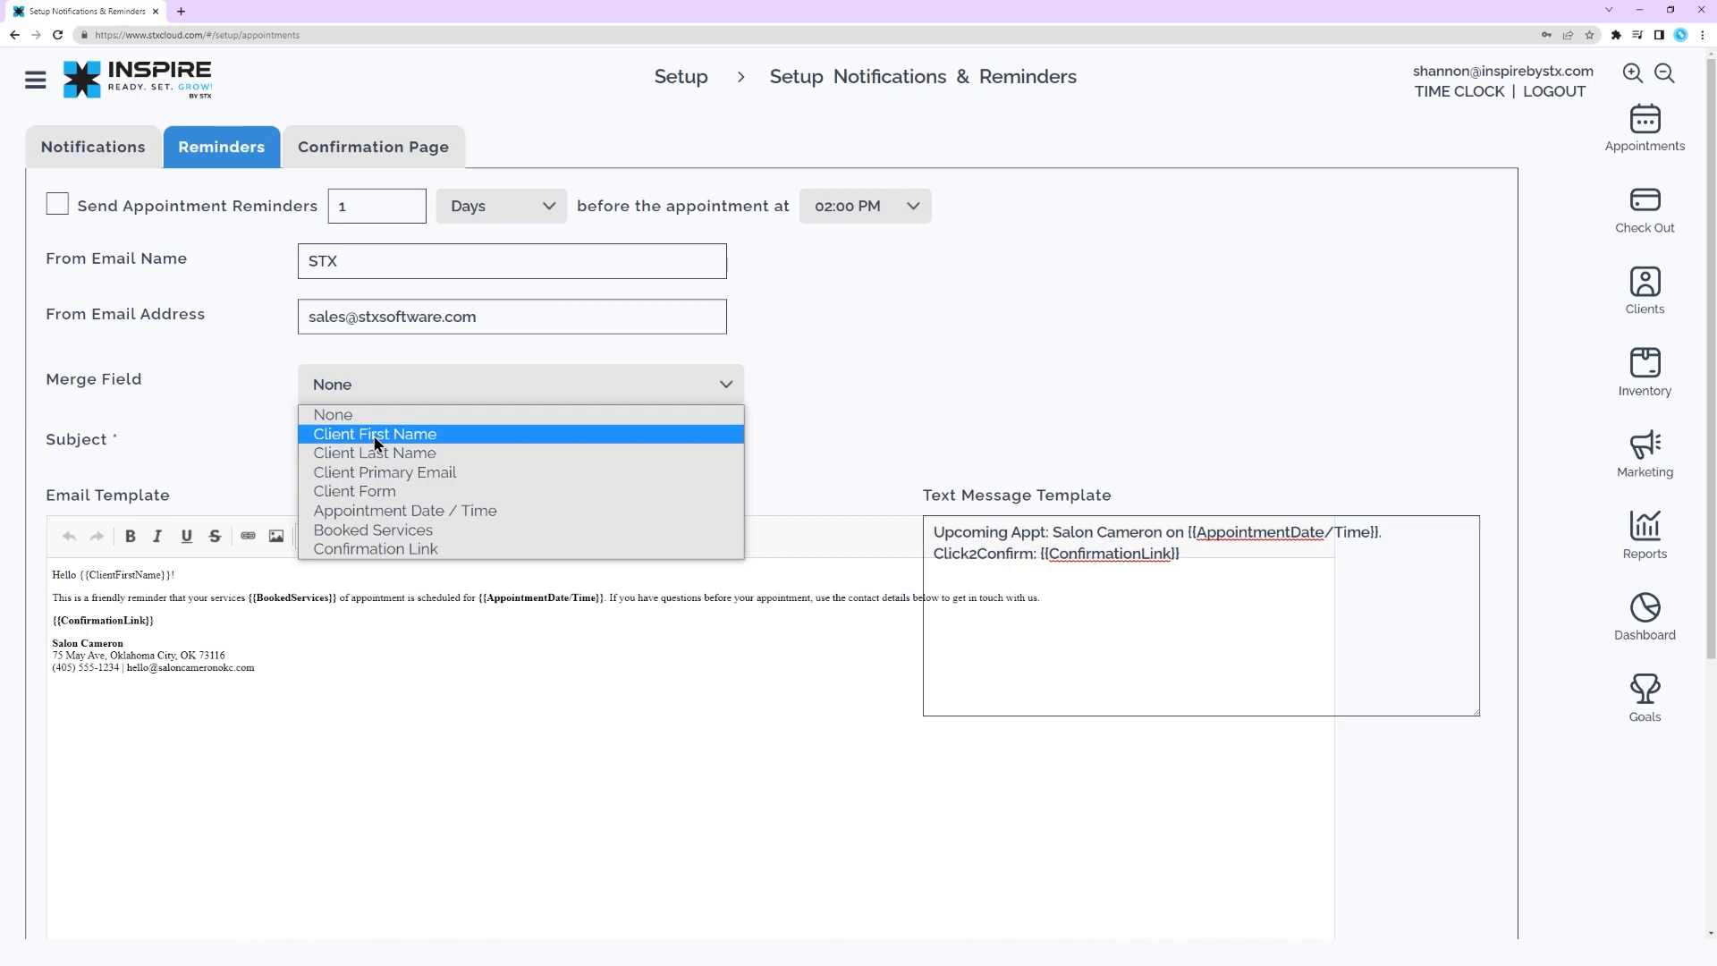
pyautogui.click(373, 435)
pyautogui.moveTo(750, 388); pyautogui.dragTo(903, 389)
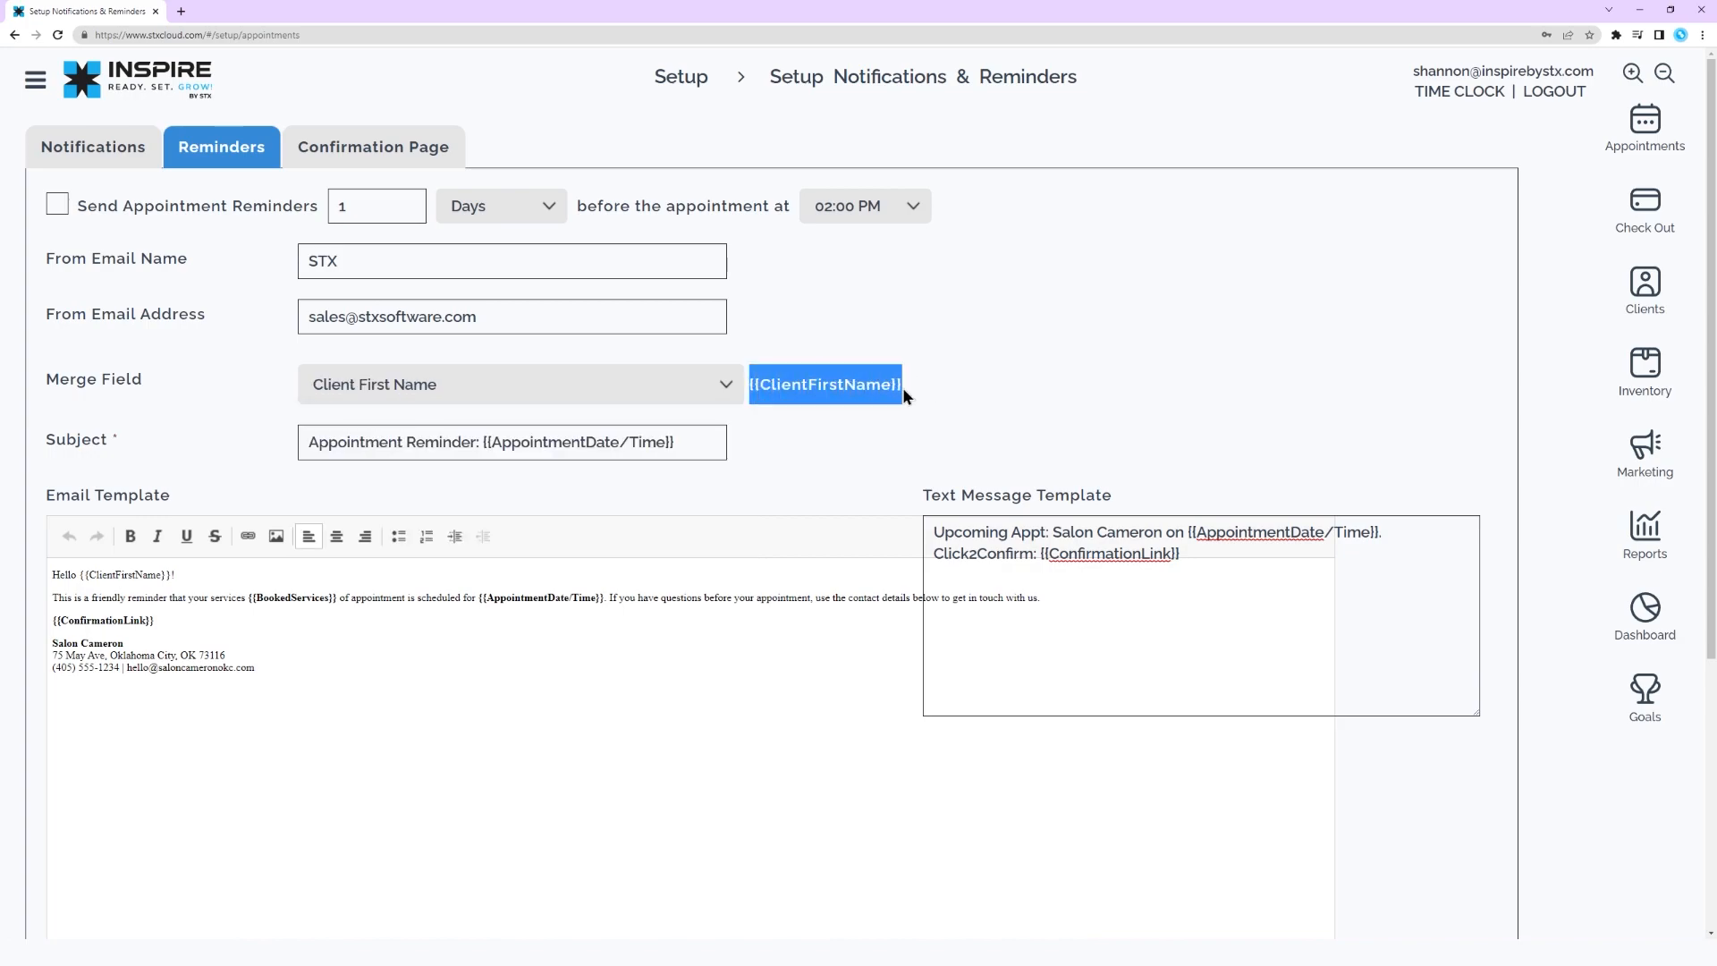
pyautogui.click(270, 620)
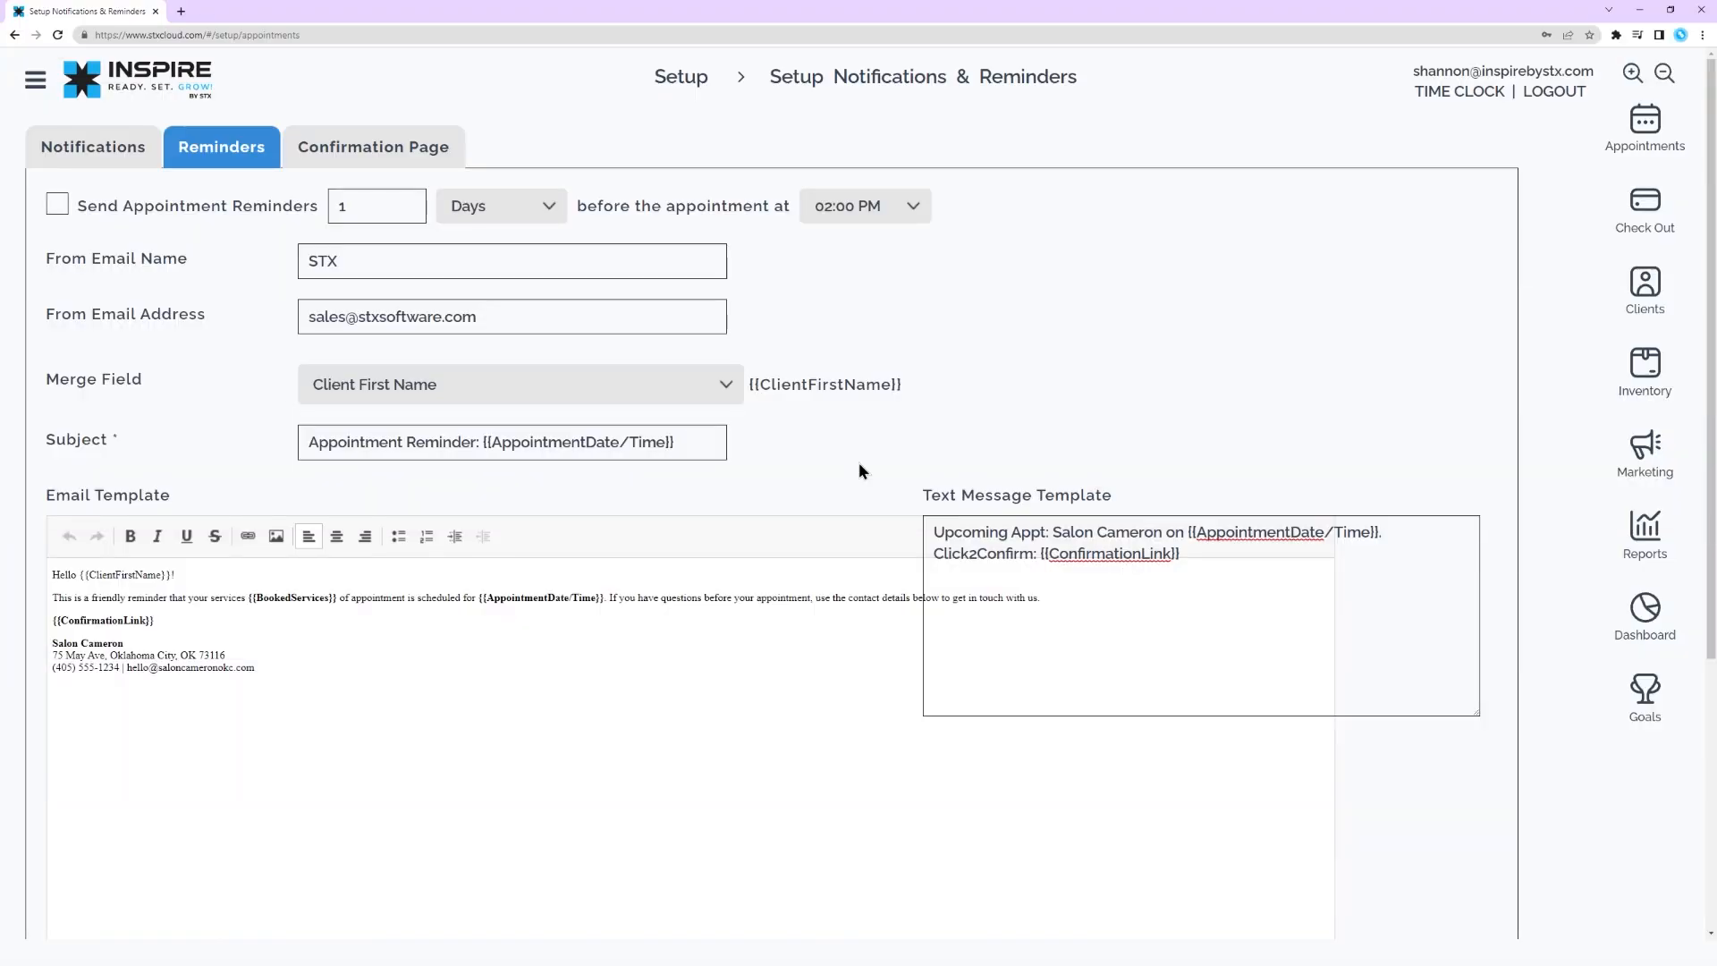
# Insert the Client Form merge field above the logo in the confirmation page details and highlight its {{ClientForm}} tag
pyautogui.click(407, 150)
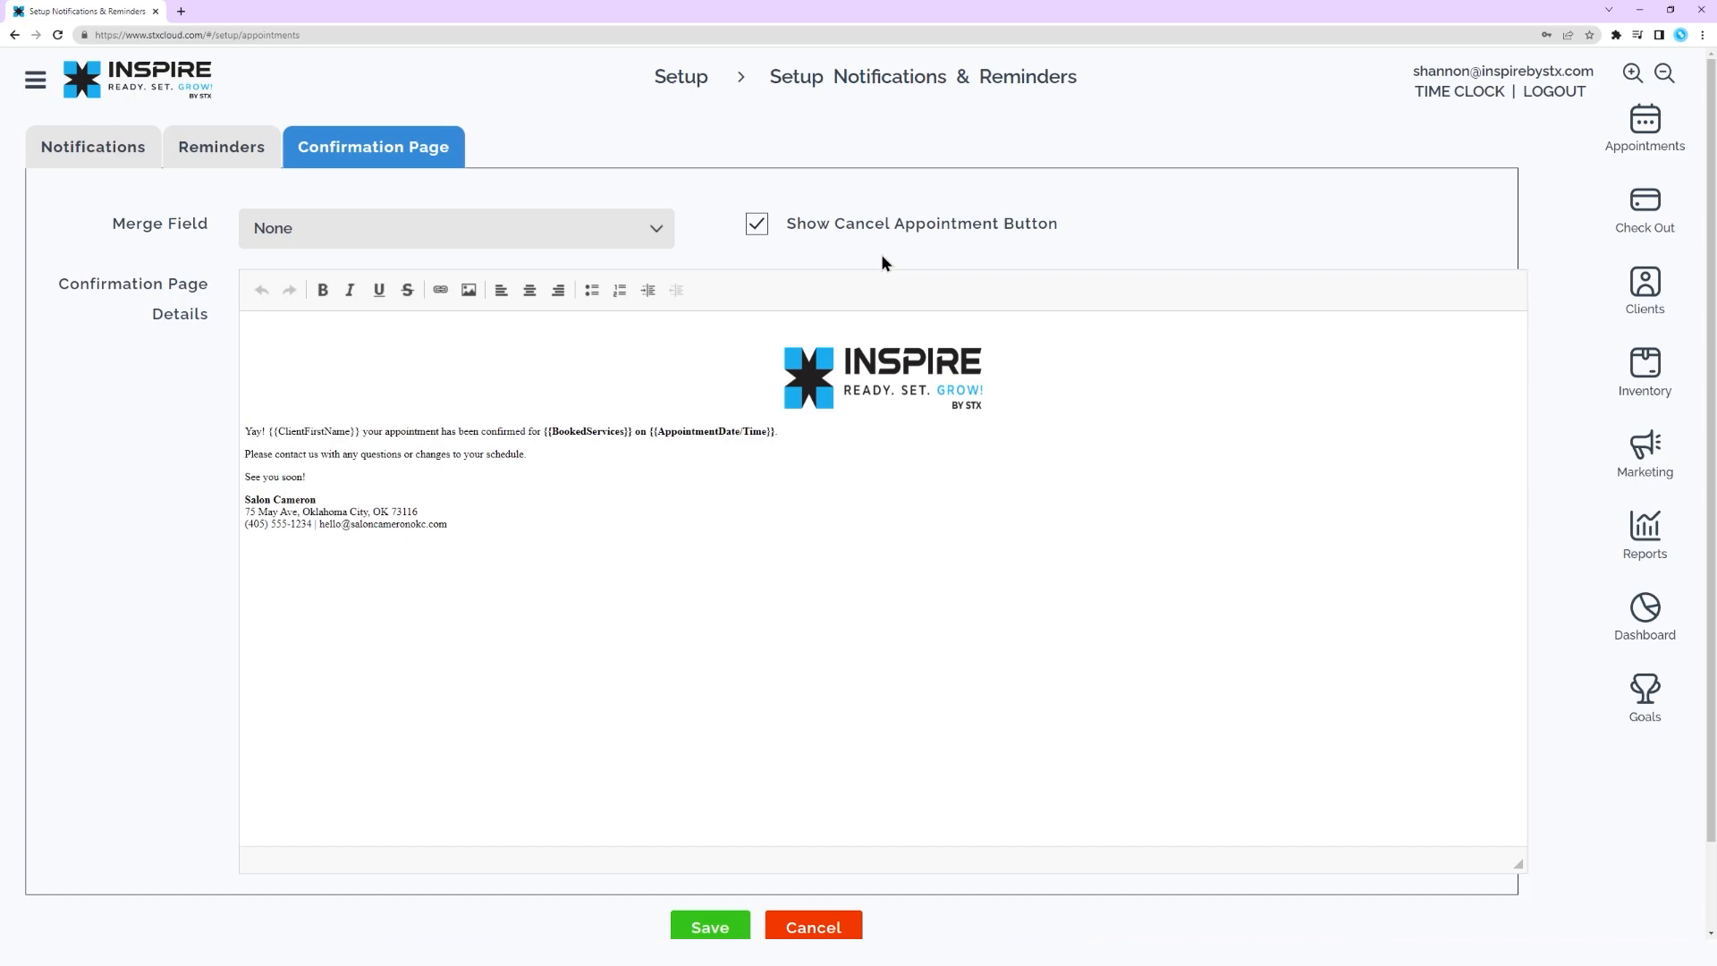
pyautogui.click(593, 226)
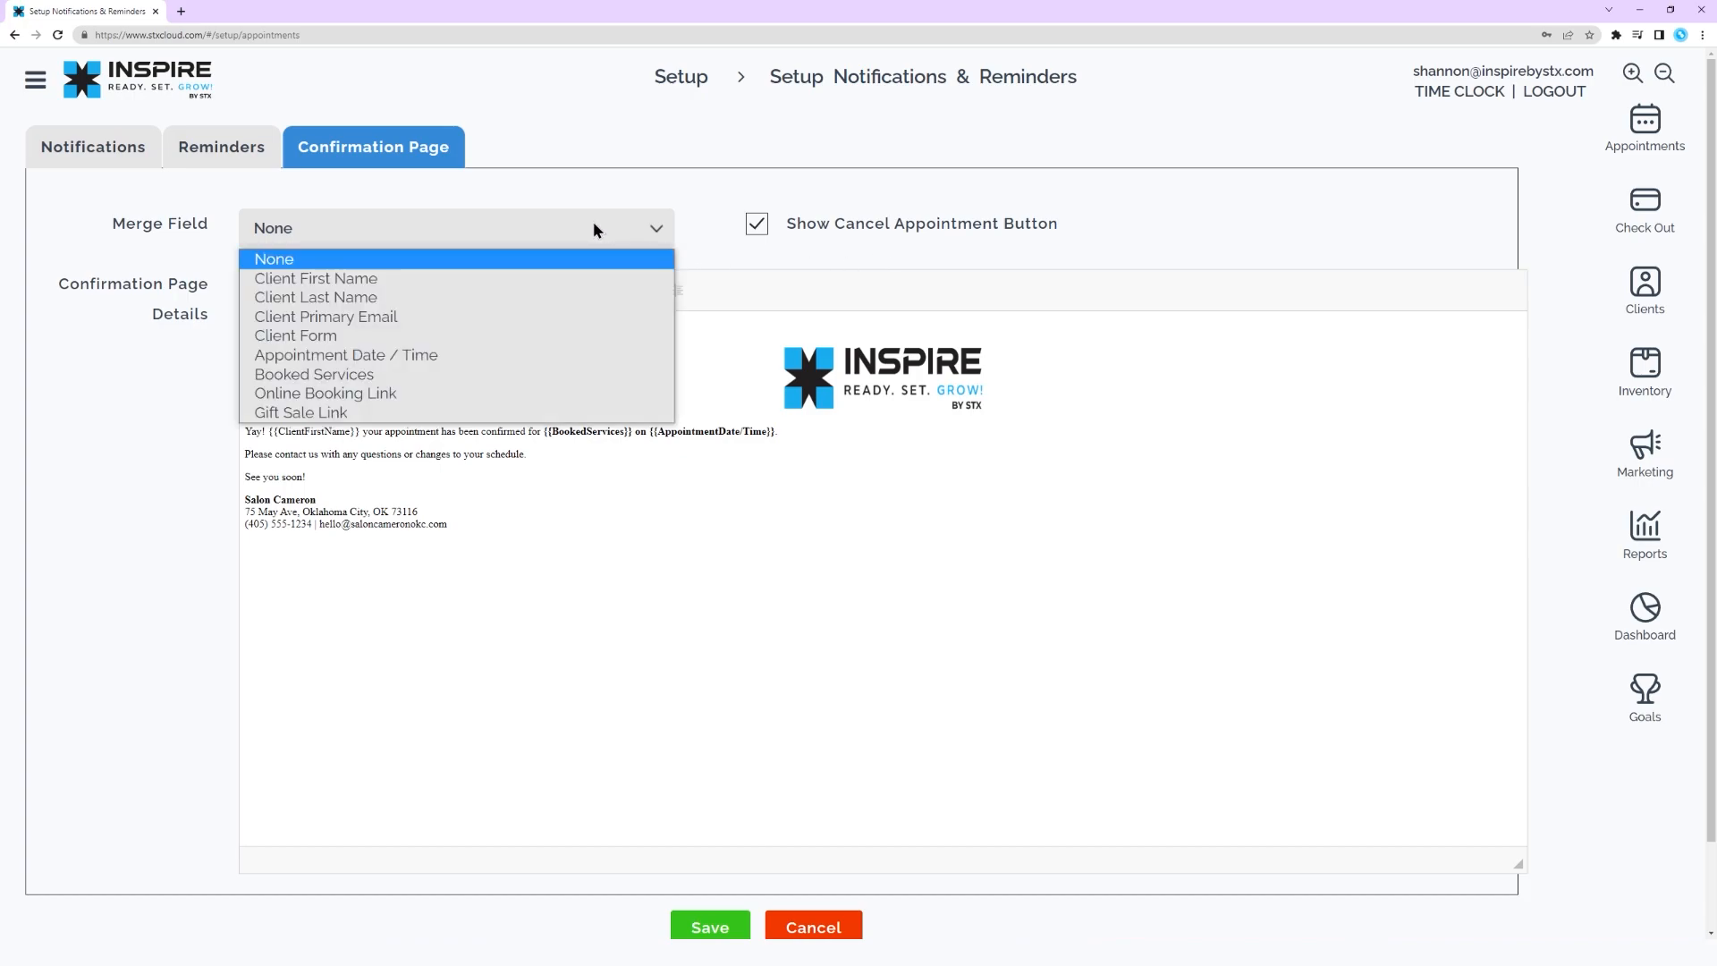
pyautogui.click(582, 338)
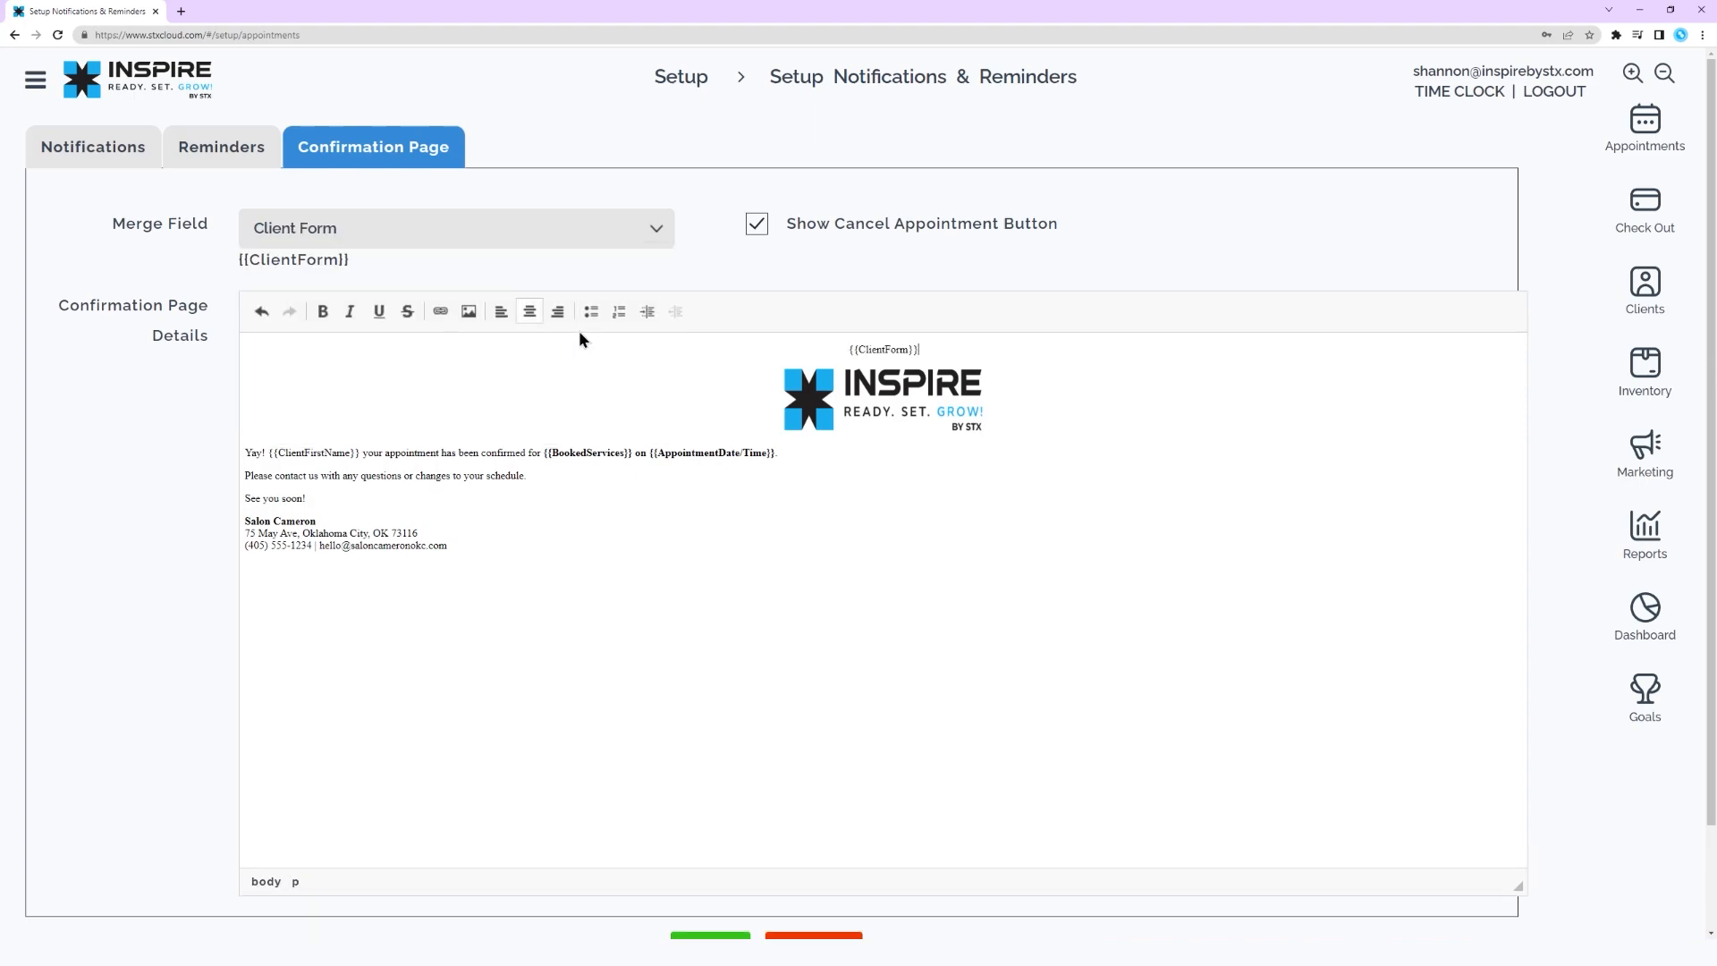
pyautogui.moveTo(362, 265); pyautogui.dragTo(262, 268)
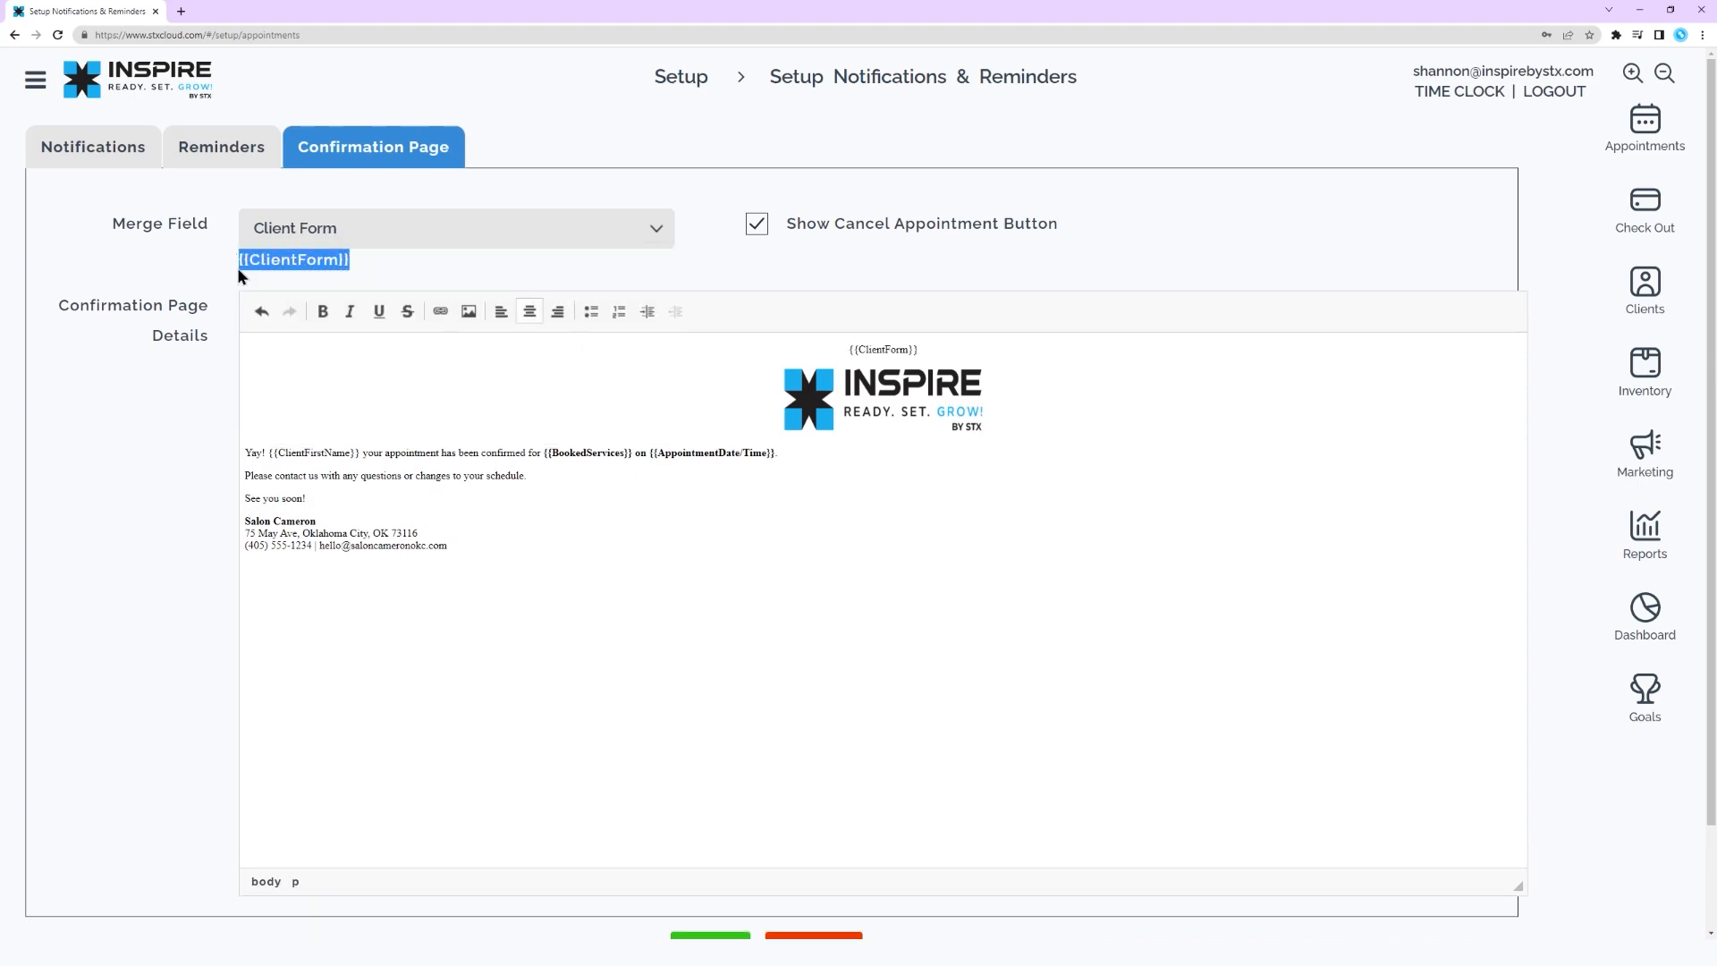
pyautogui.click(482, 387)
pyautogui.click(832, 257)
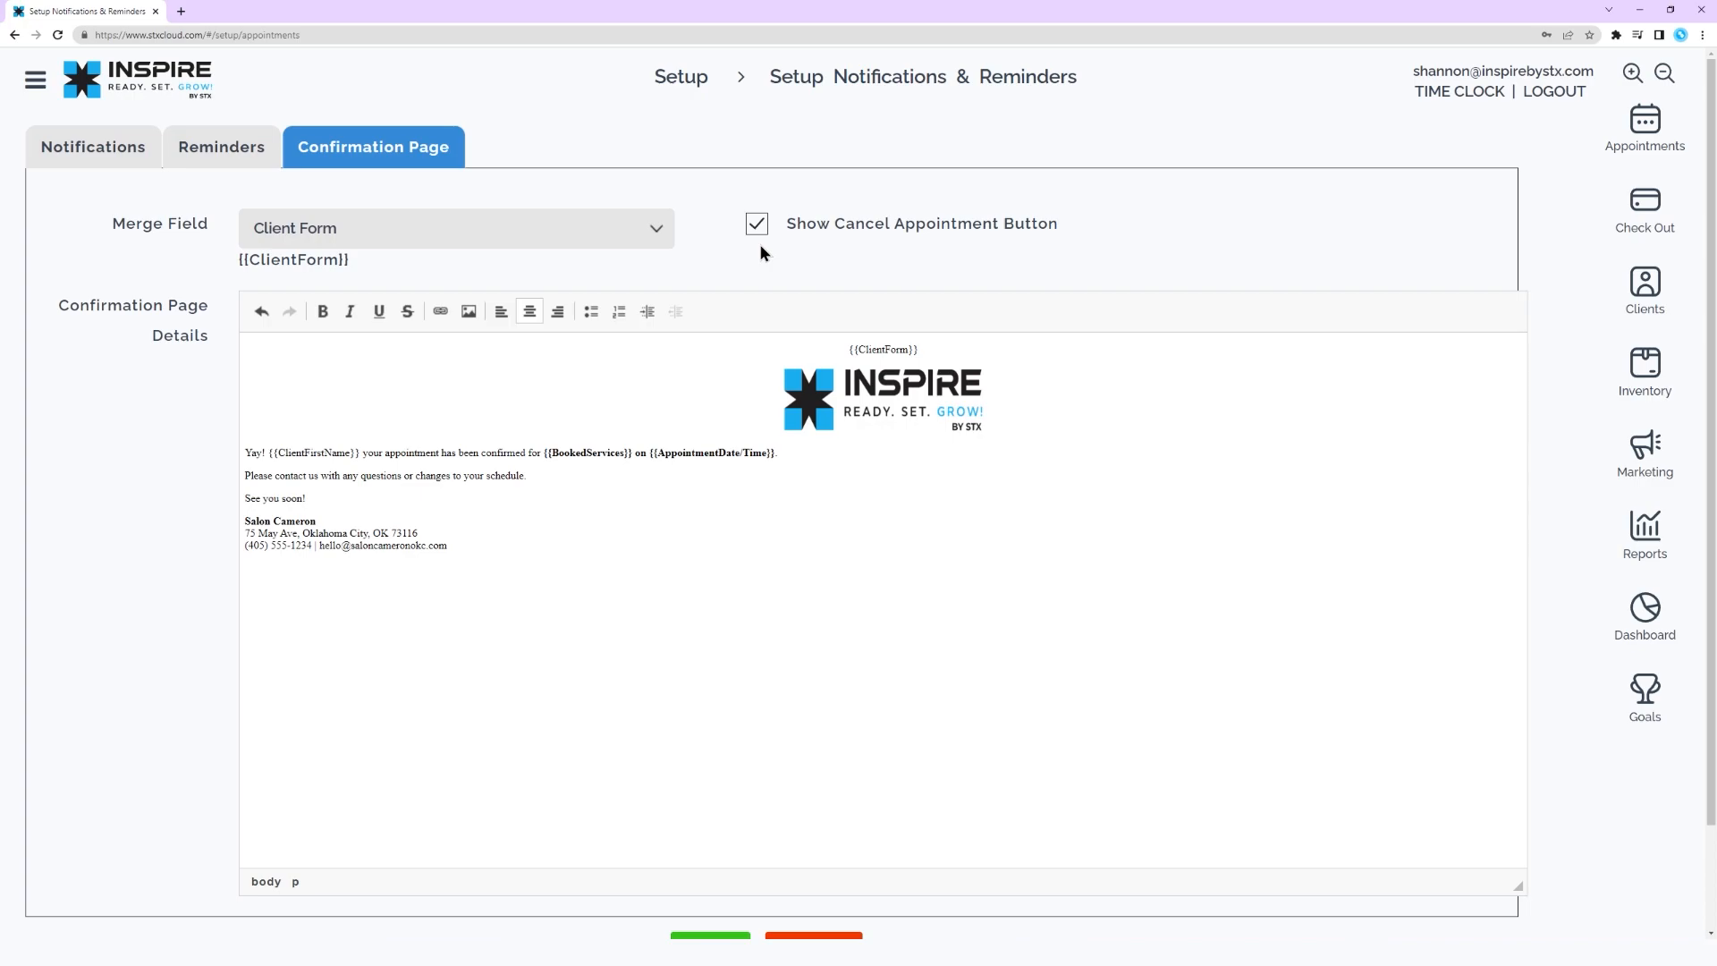
pyautogui.scroll(-1, 784, 282)
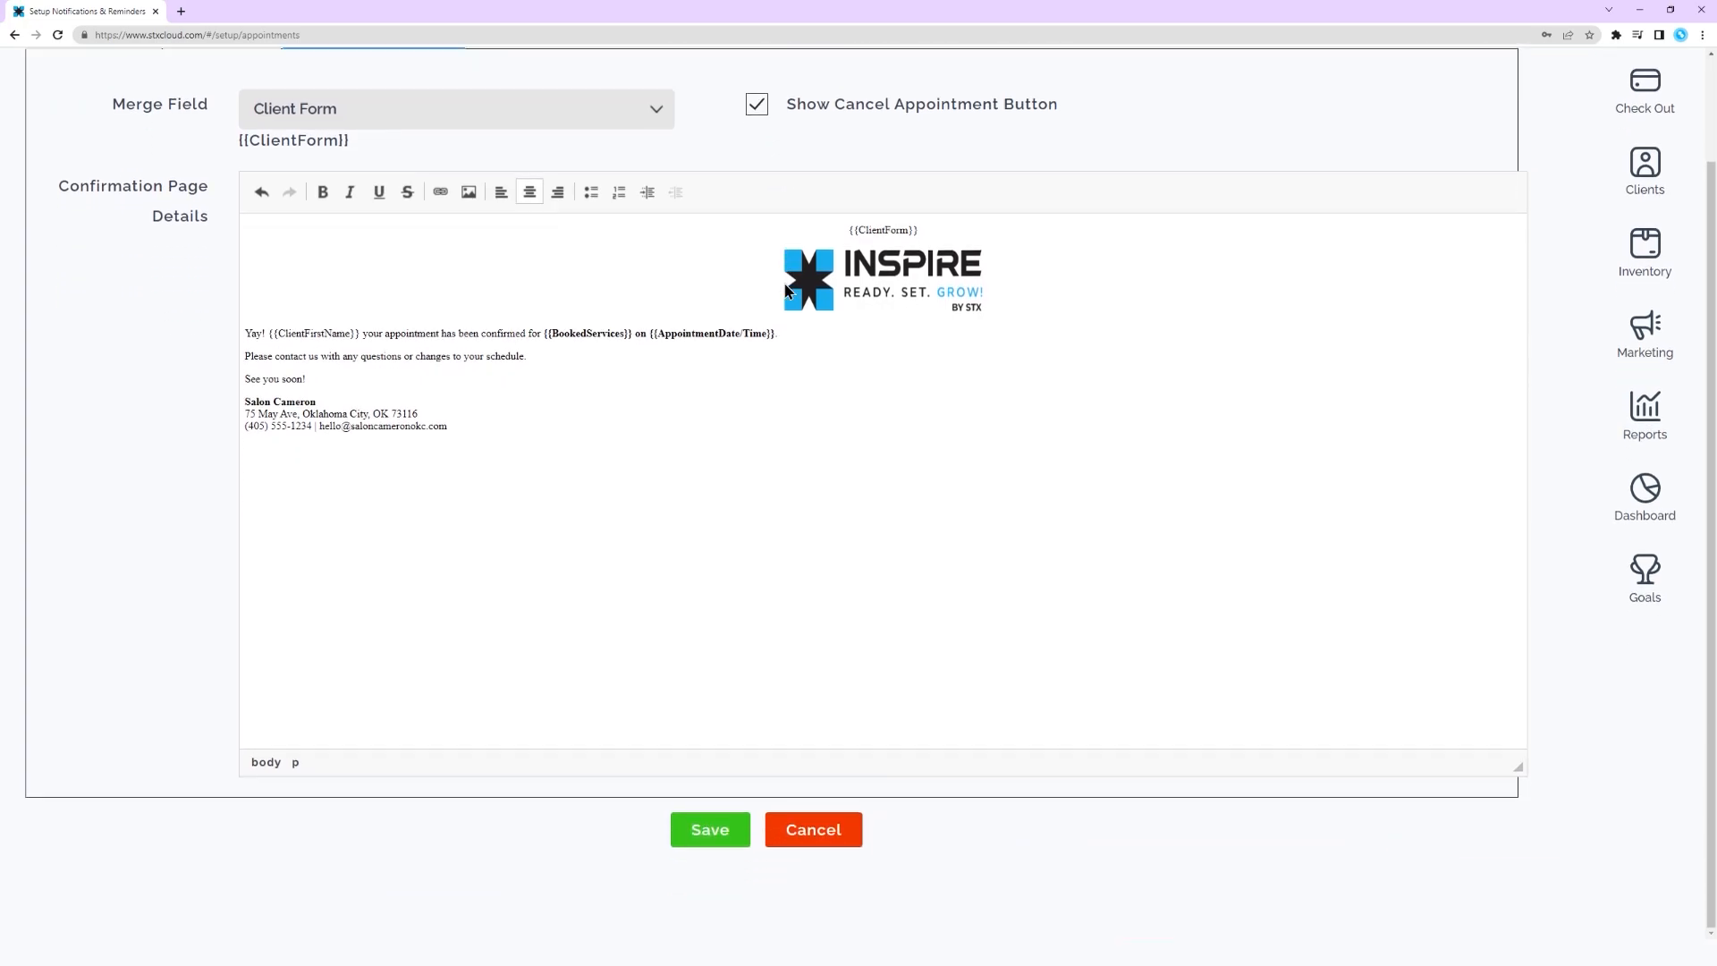
pyautogui.scroll(1, 792, 313)
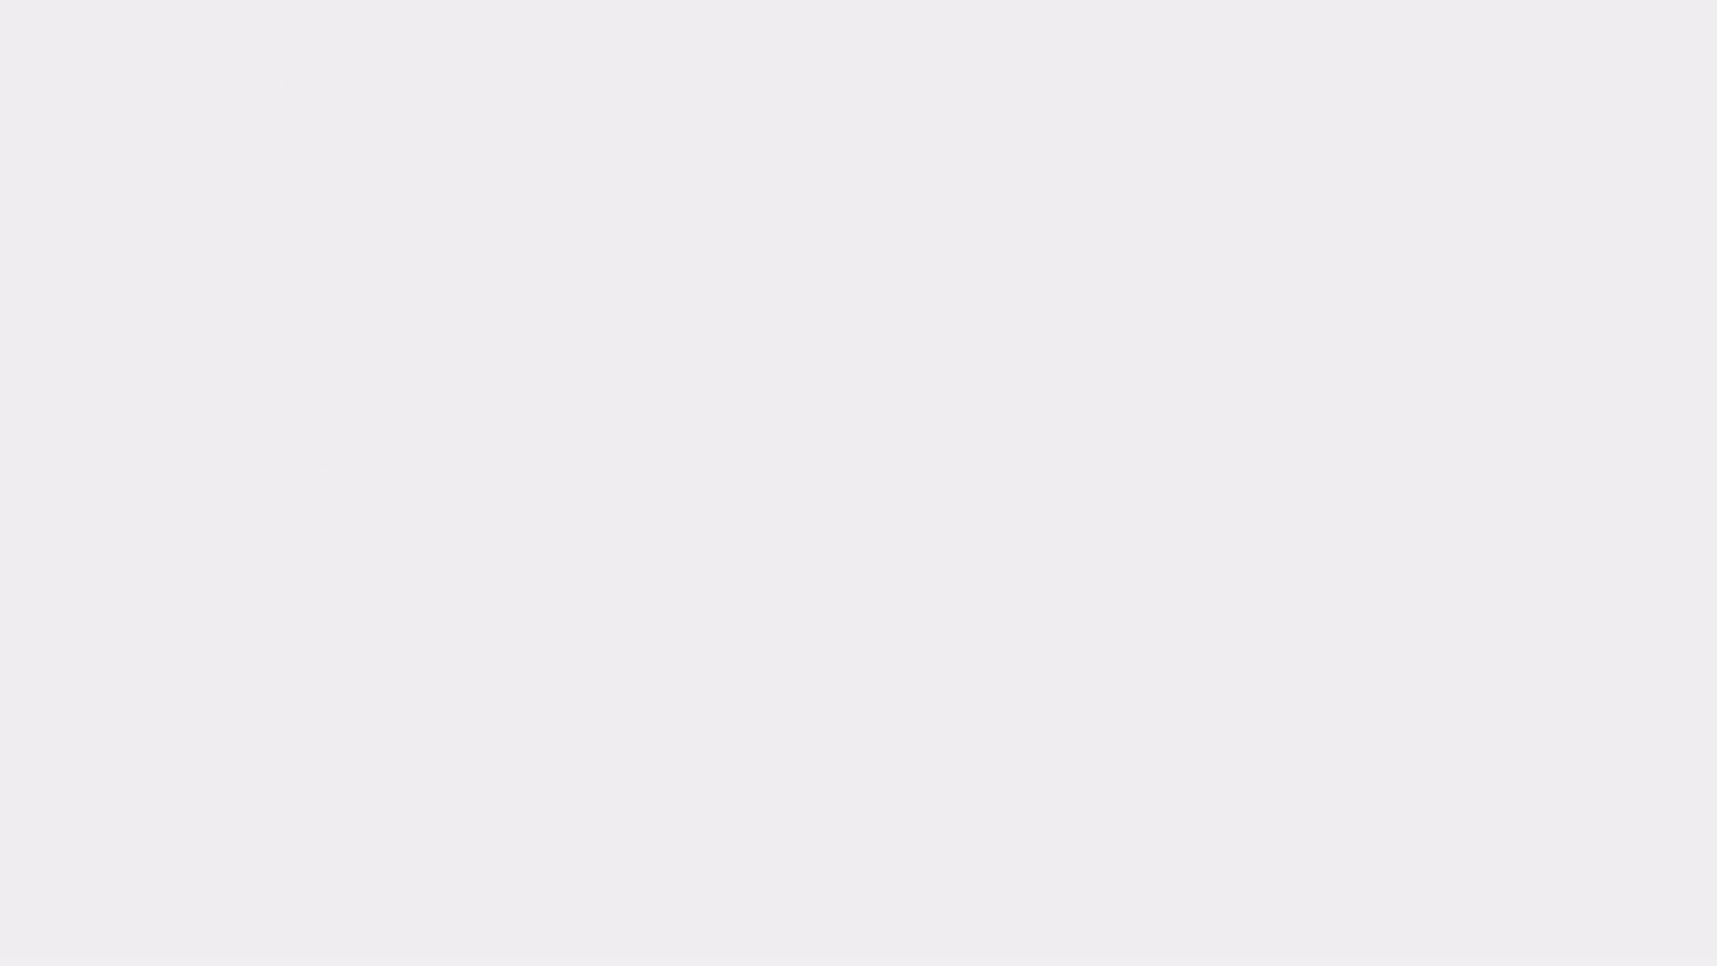